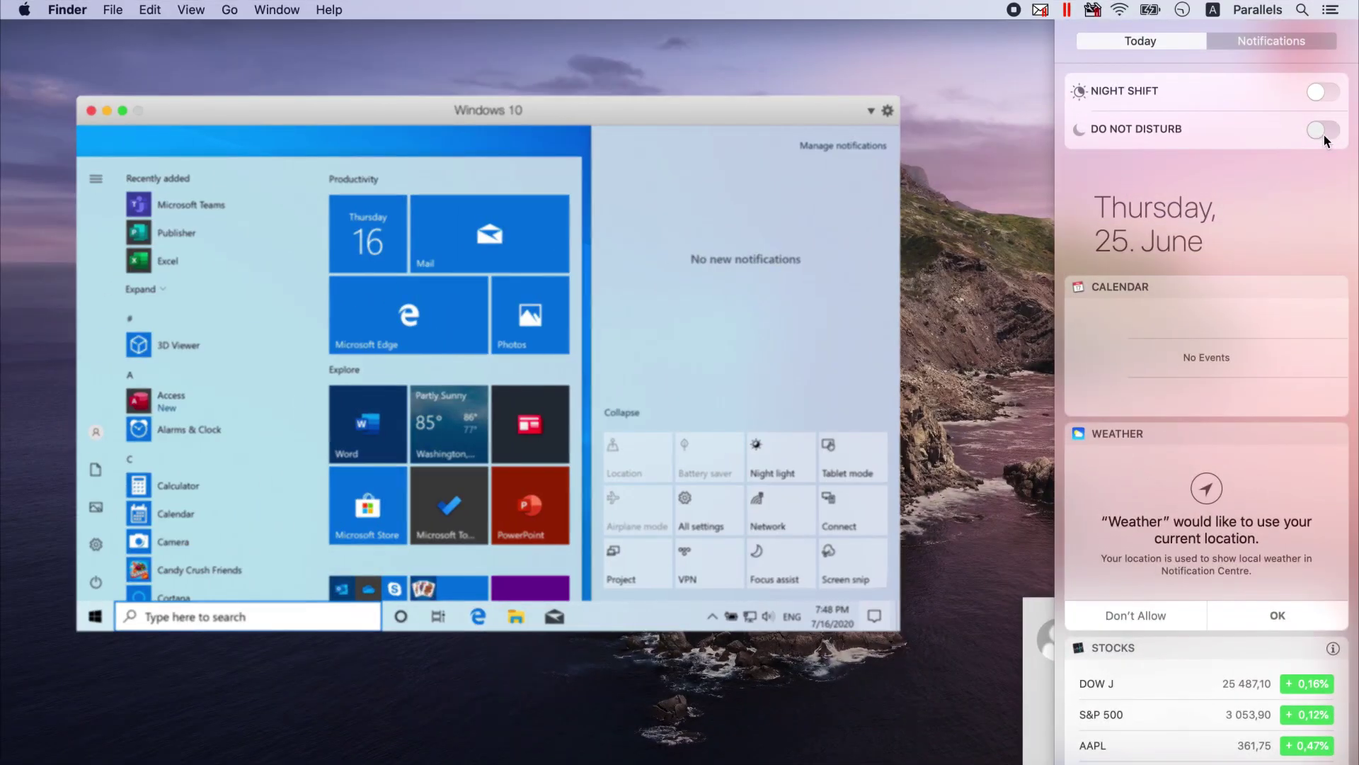
- Turn on macOS Do Not Disturb and set Word to print both sides, flipping on long edge
{"action": "left_click", "coordinate": [1005, 156]}
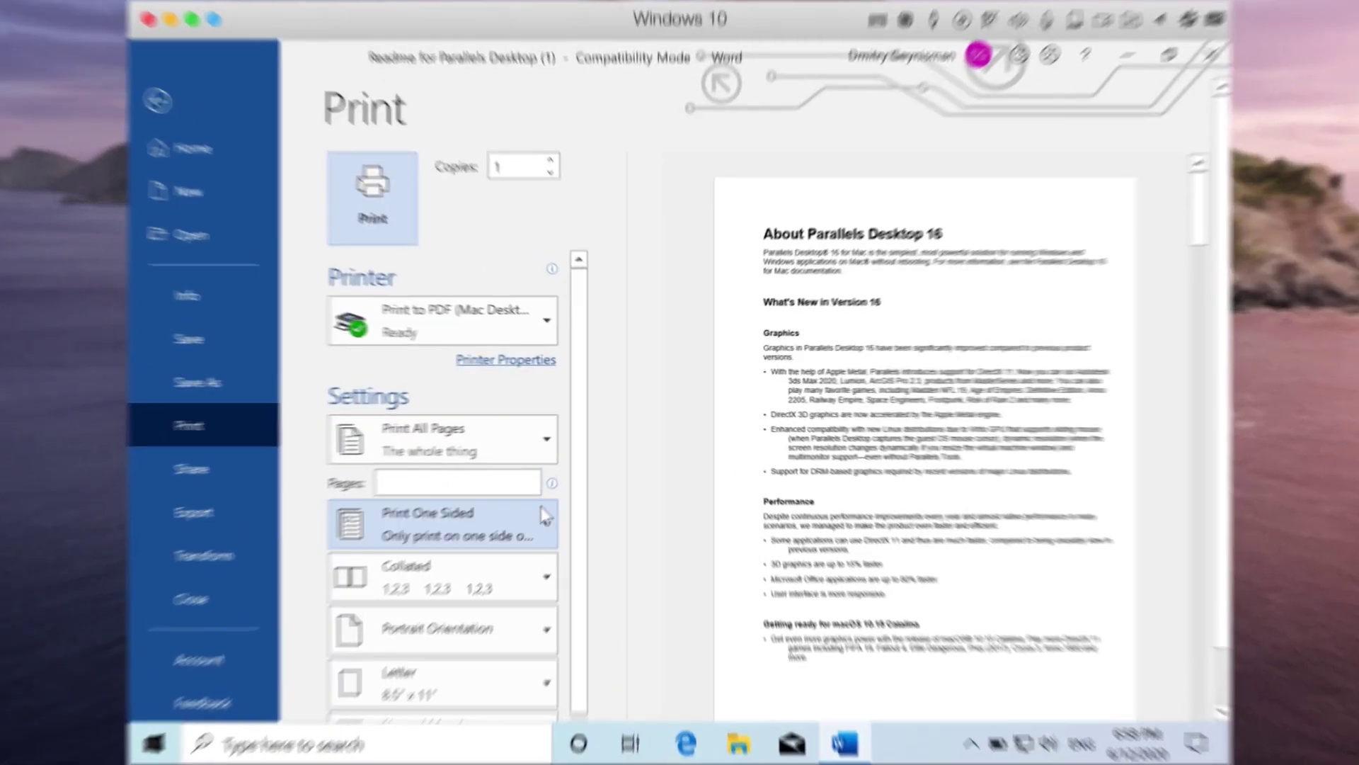
{"action": "left_click", "coordinate": [564, 496]}
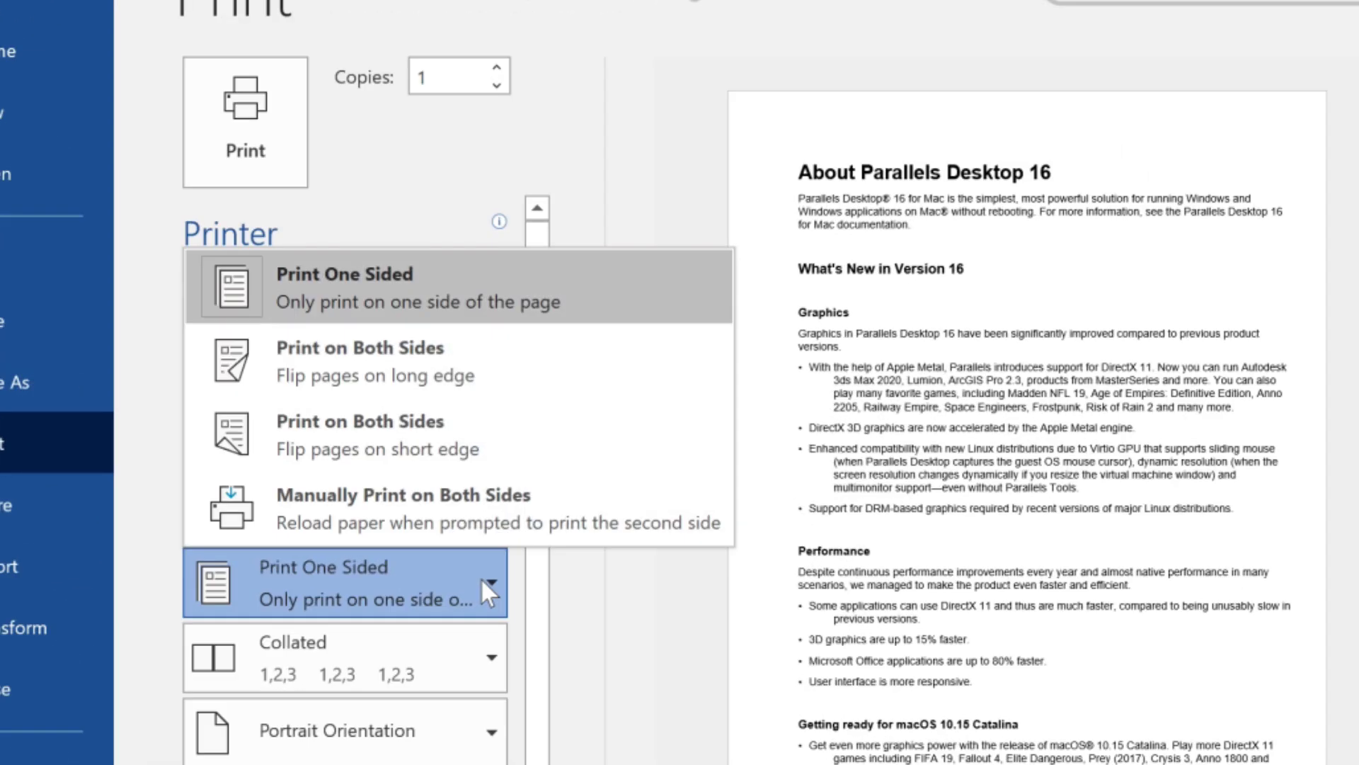
{"action": "left_click", "coordinate": [570, 374]}
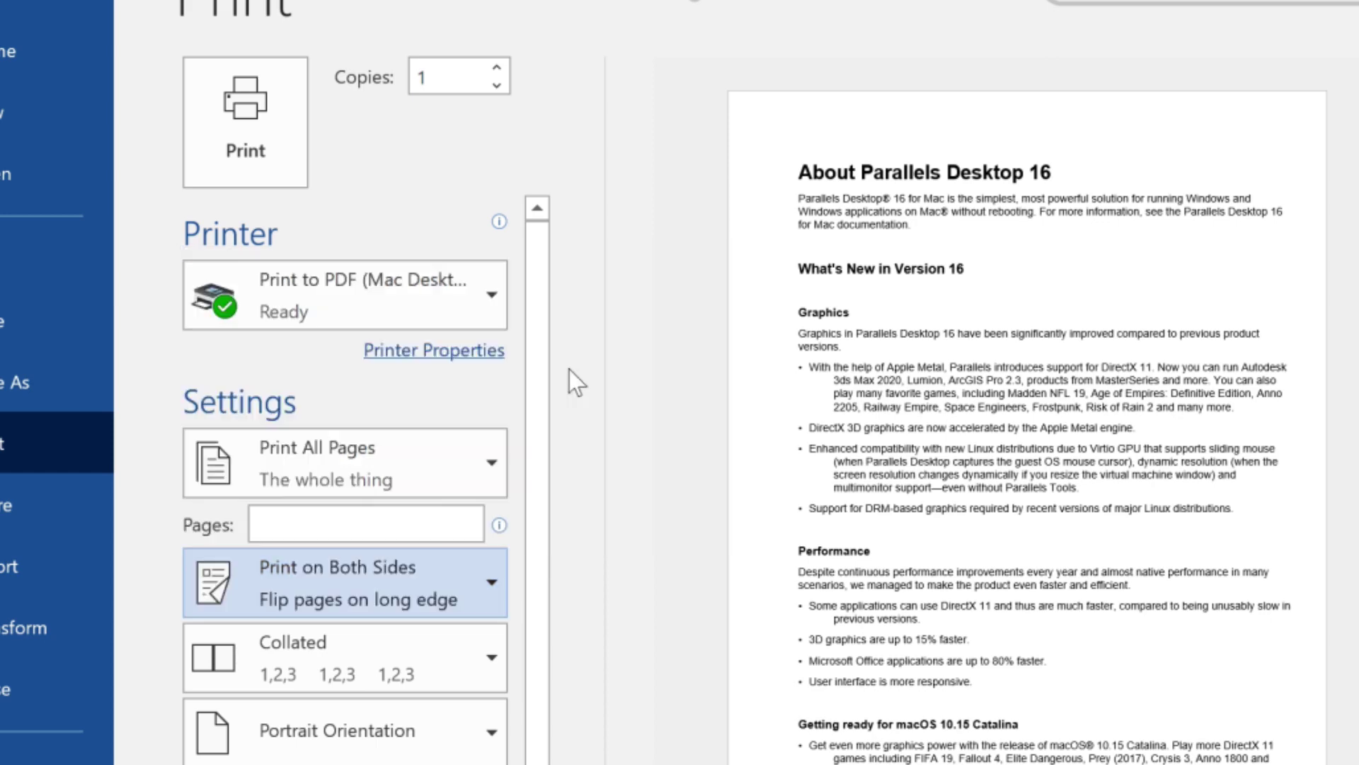